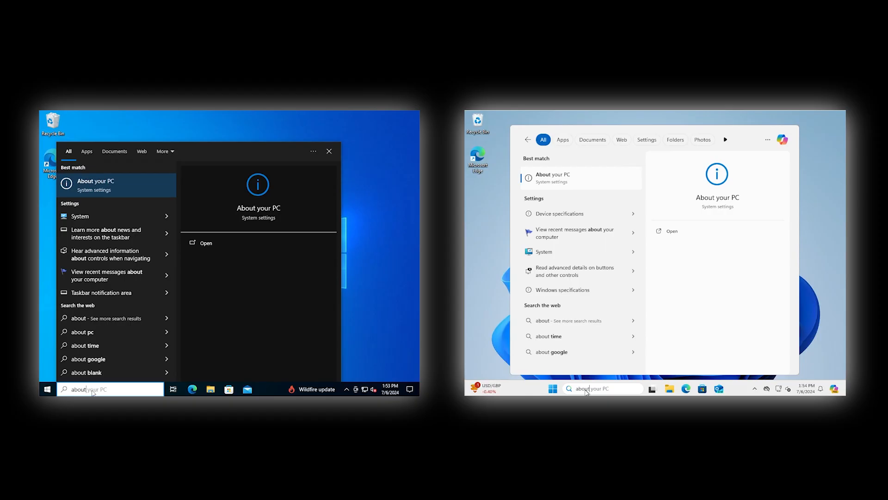
- Open the About your PC settings and review the device and Windows specifications
key("Return")
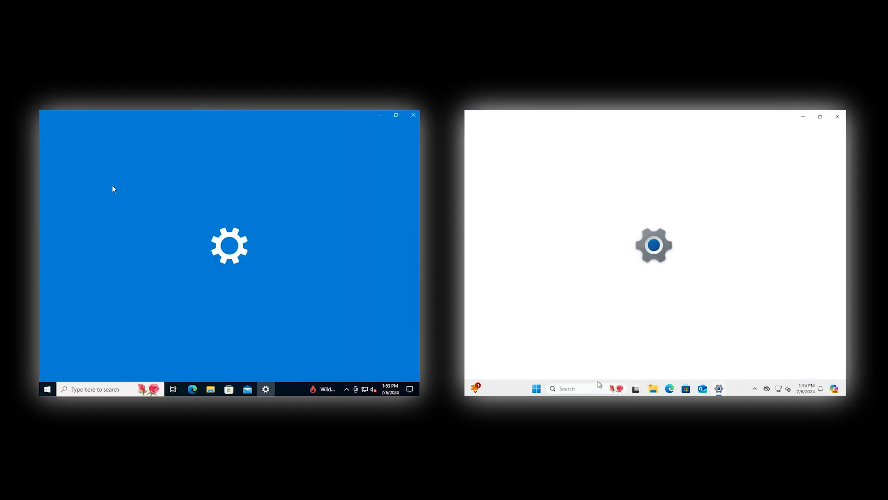
scroll(226, 317, "down", 2)
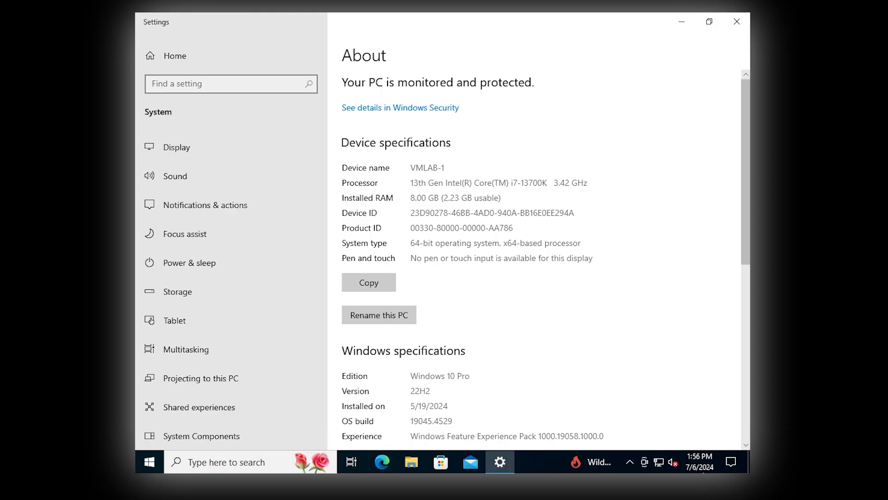
- Find the Remote desktop settings through Windows search and enable Remote Desktop on this PC, confirming the change
left_click(238, 463)
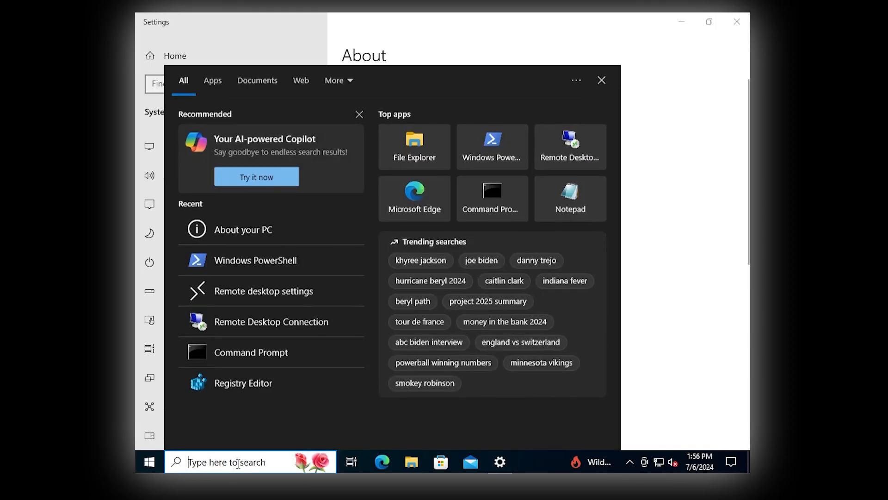
type("remote d")
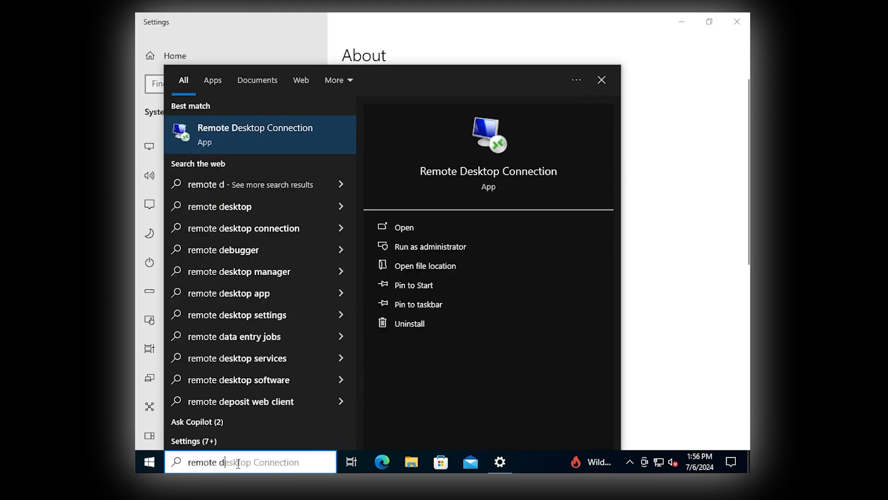
type("esktop settings")
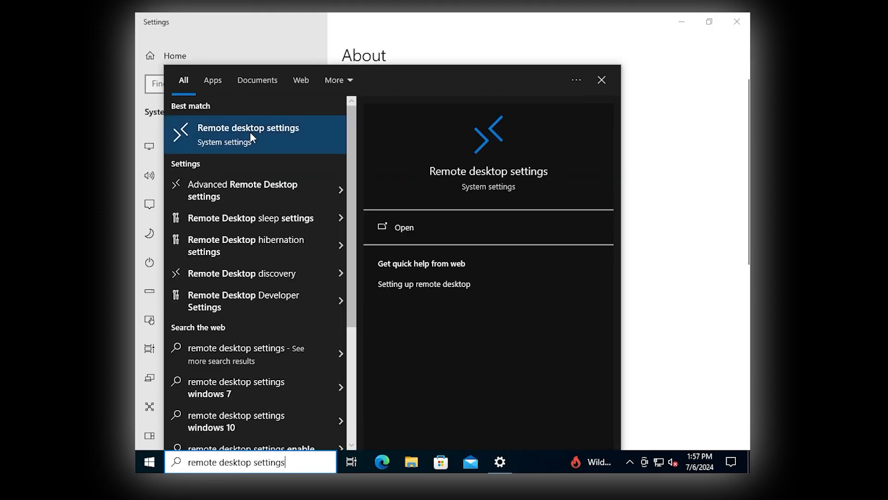
left_click(250, 132)
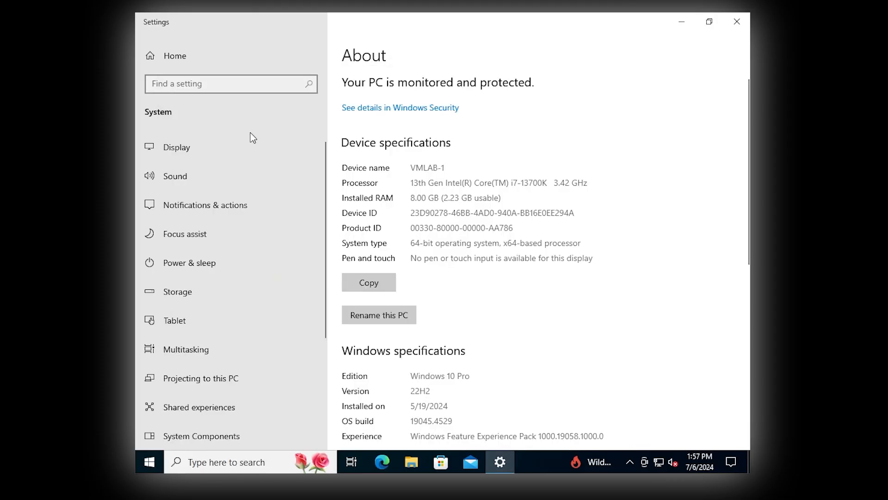
left_click(355, 161)
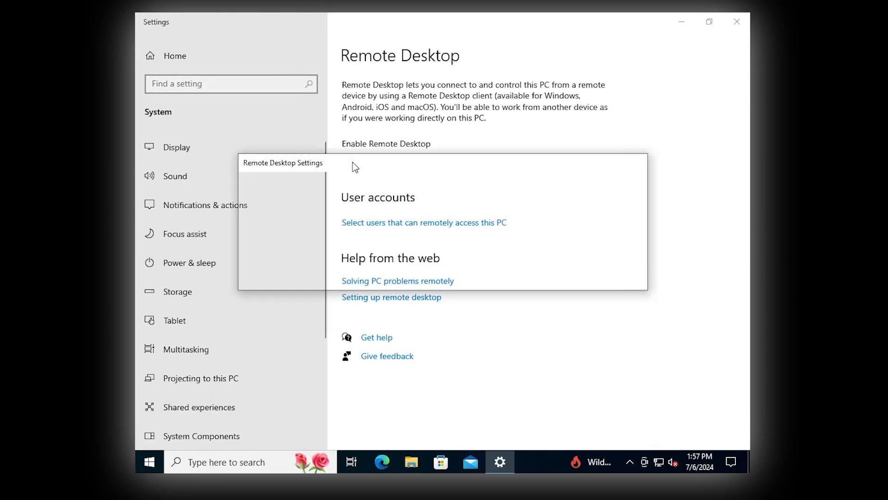
left_click(536, 259)
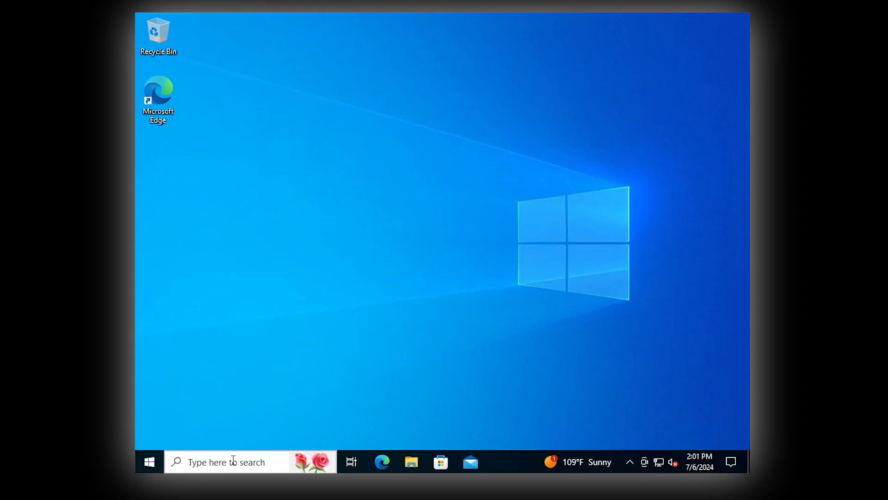
- Run Command Prompt as administrator and show more account choices in the User Account Control prompt
left_click(233, 459)
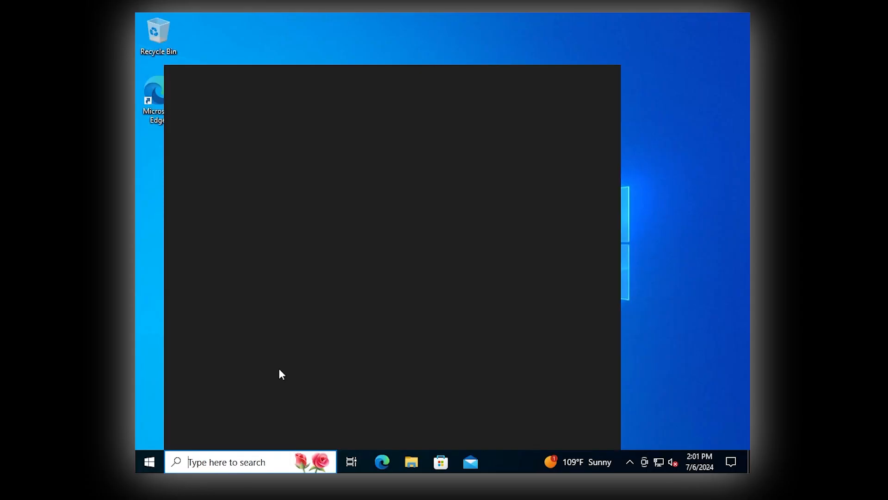
type("cmd")
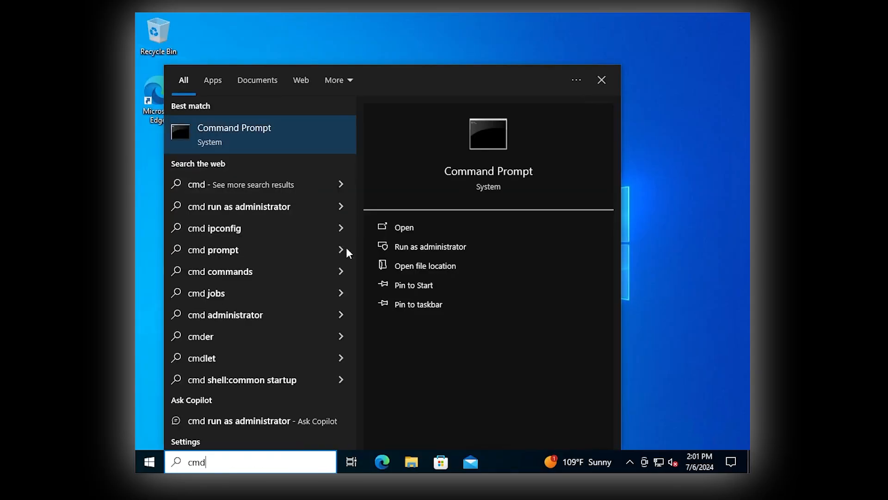
left_click(440, 247)
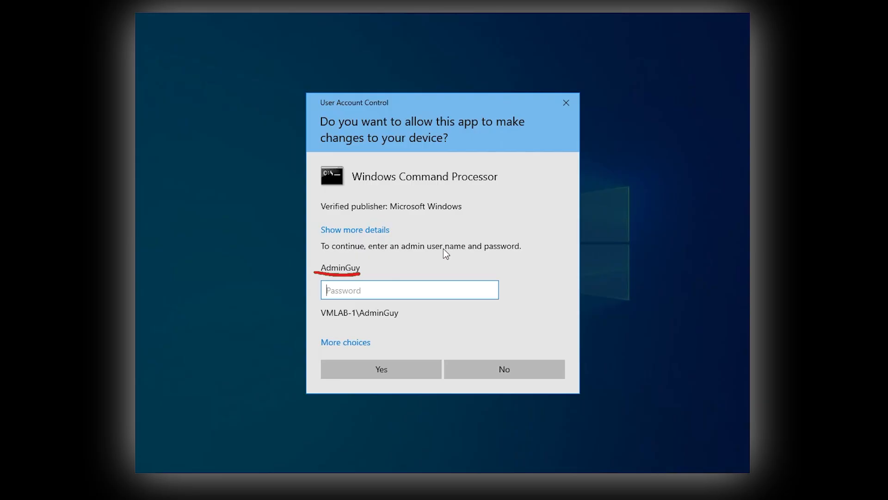
left_click(347, 342)
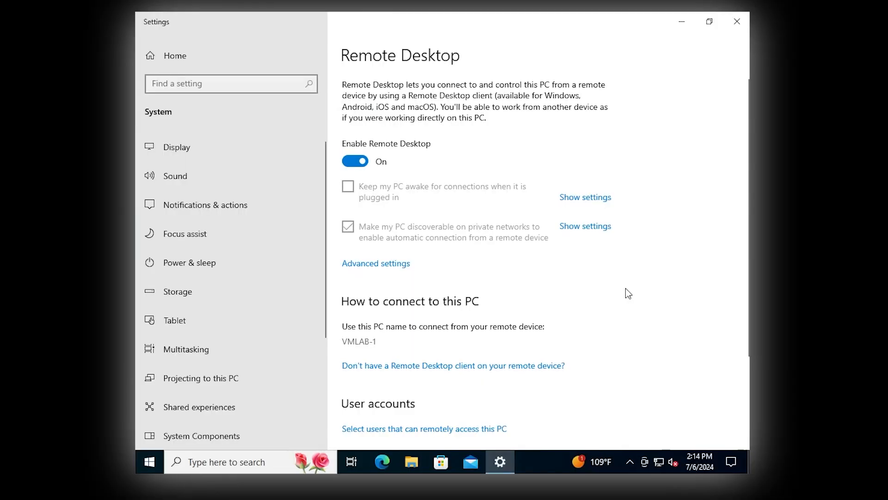
- Try to add the account GotItWrong to the users that can remotely access this PC
scroll(626, 291, "down", 5)
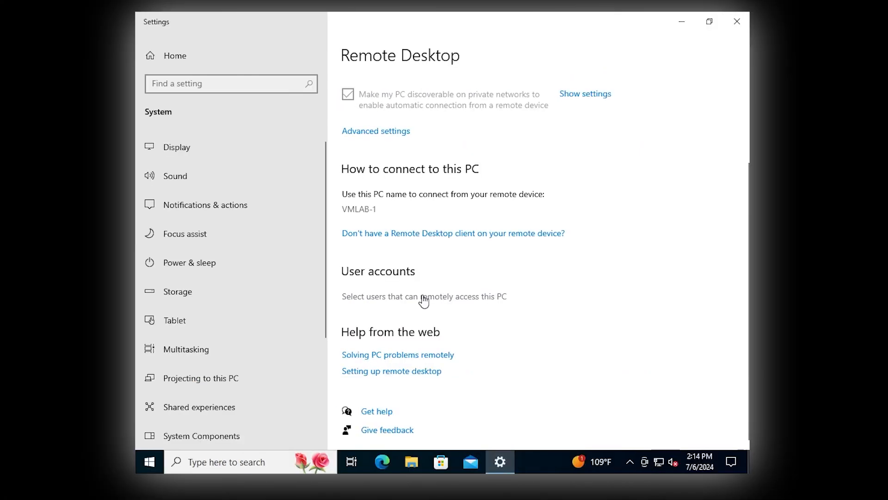
left_click(424, 298)
left_click(375, 260)
type("Got")
type("ItWrong")
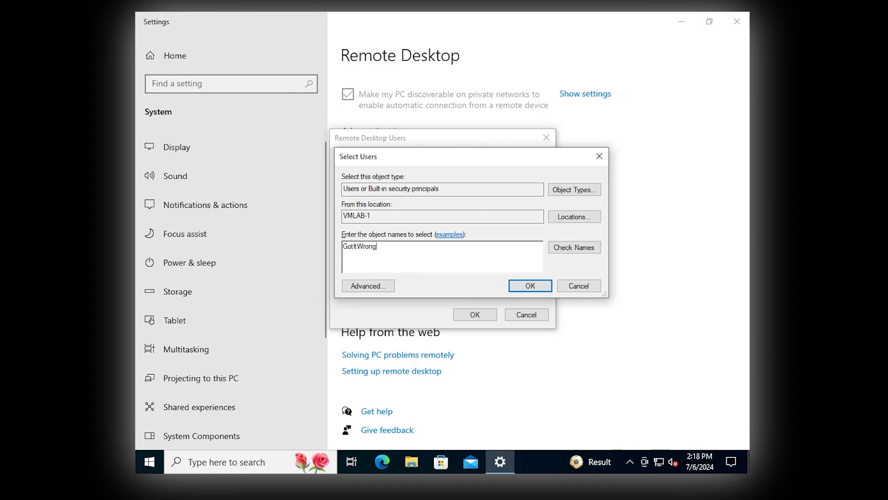
key("Return")
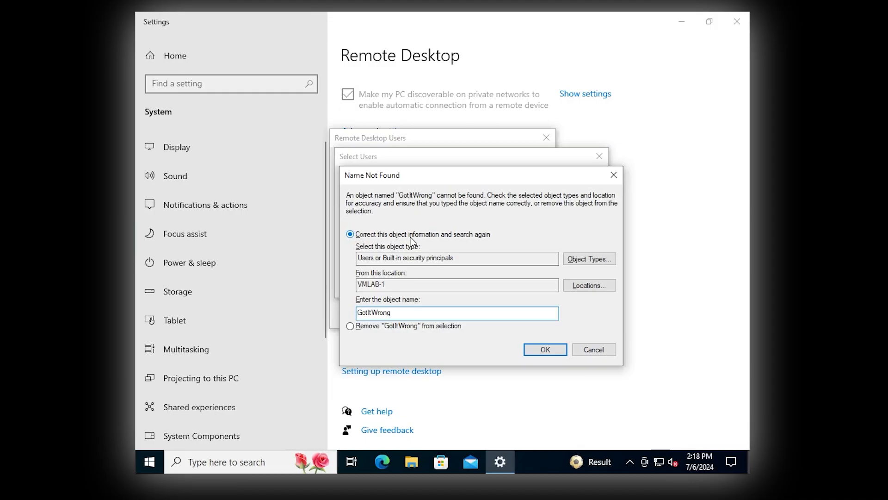
left_click(594, 349)
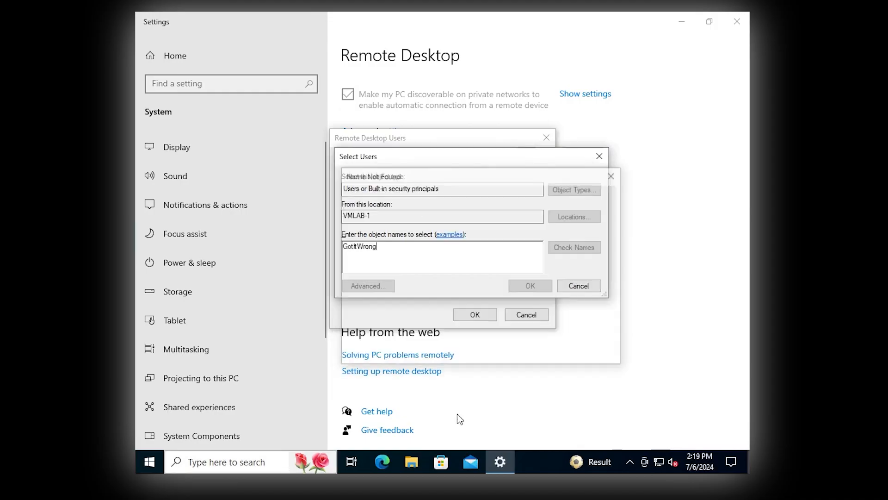
- Open Windows PowerShell and list the local user accounts with get-localuser
left_click(250, 462)
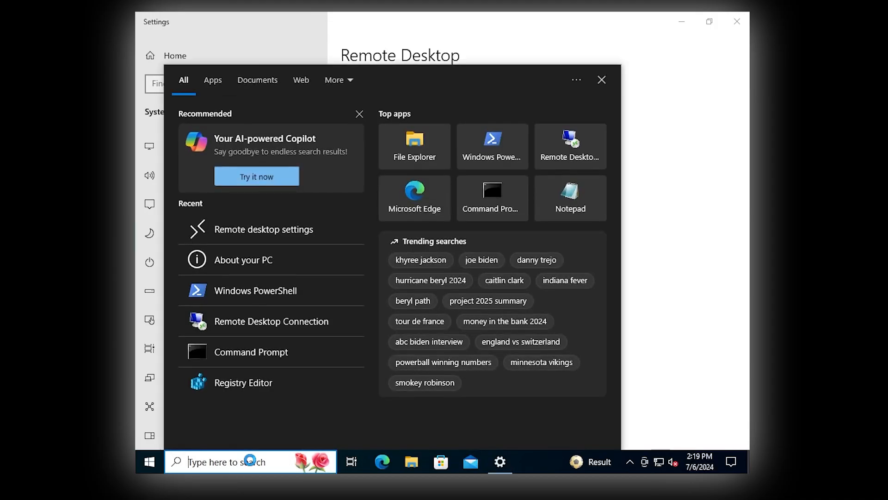
type("powershell")
key("Return")
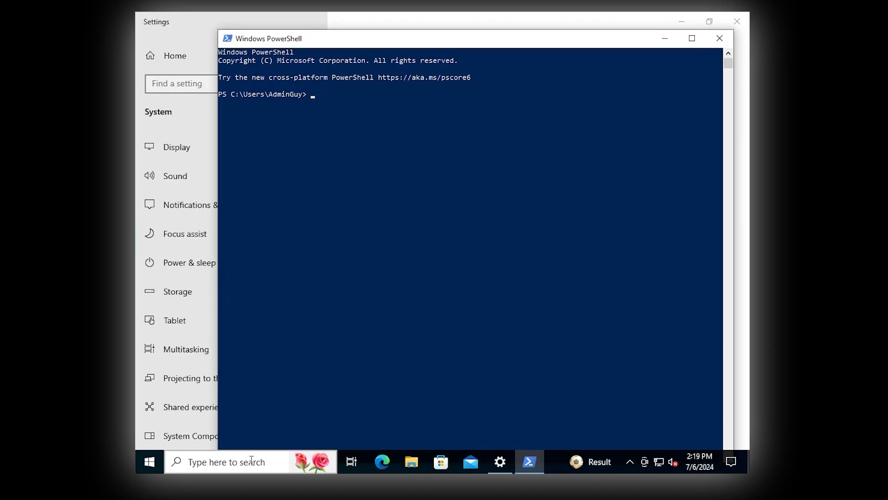
type("get-localuser")
key("Return")
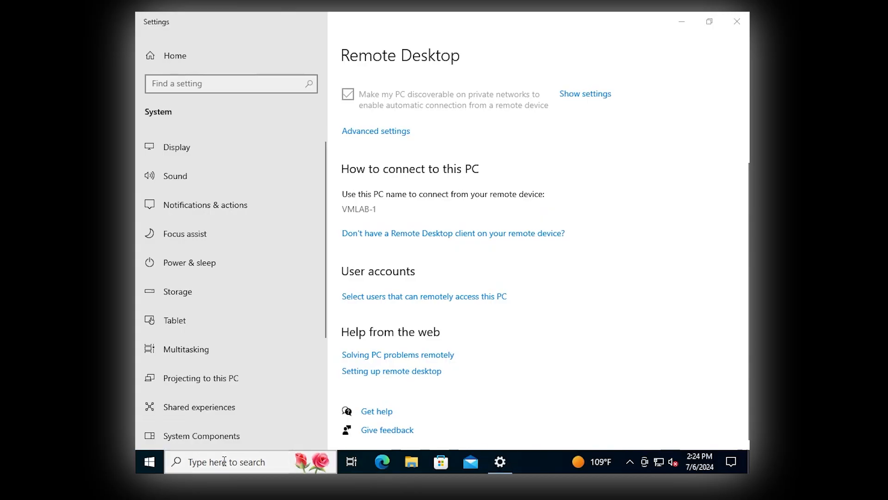
- Open the Power Options control panel item by searching for and running powercfg.cpl
left_click(224, 460)
type("pow")
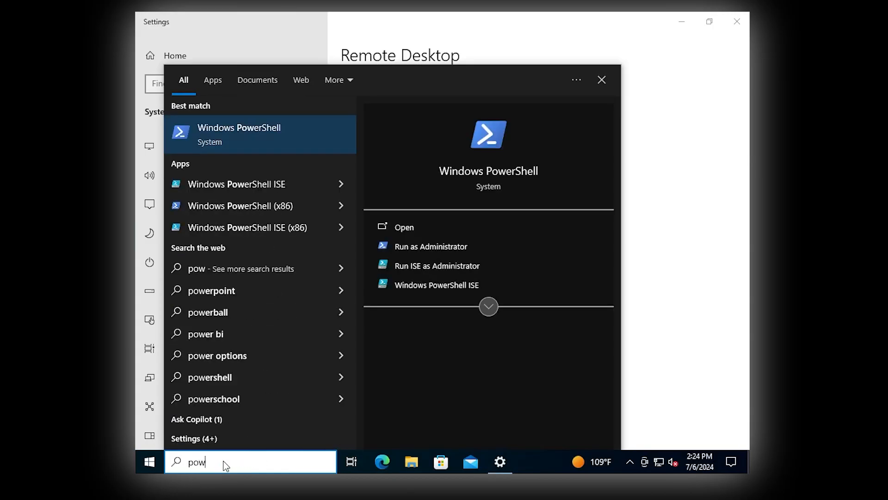
type("ercfg.")
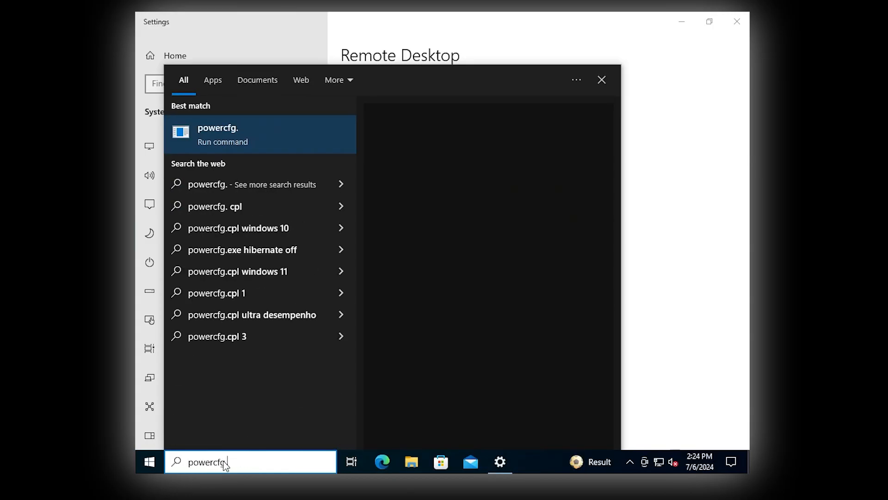
type("cpl")
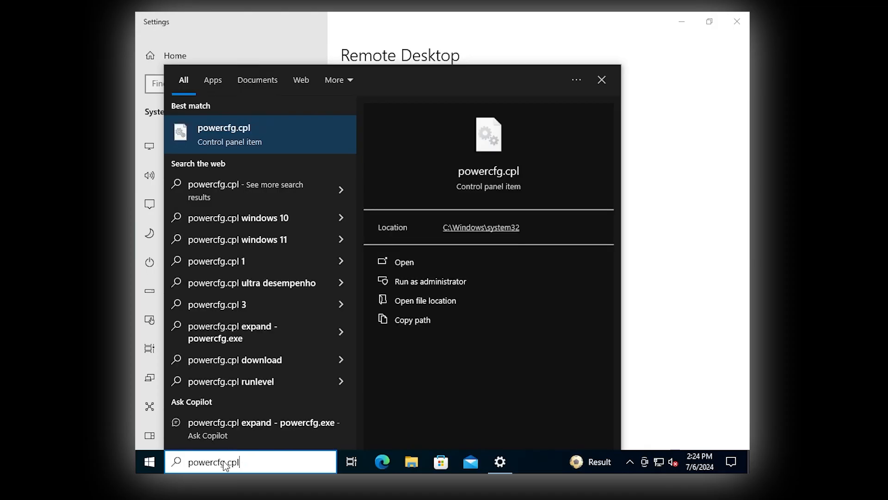
key("Return")
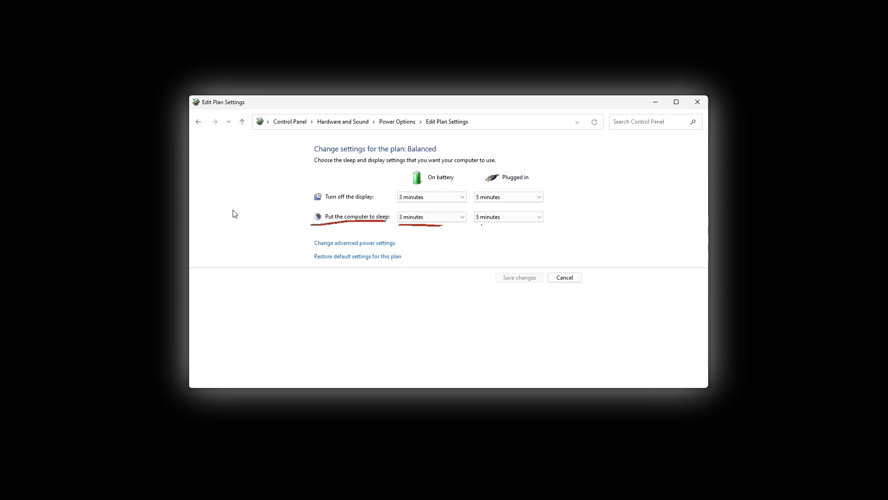
- Change the Balanced plan's computer sleep timeout for both on battery and plugged in
left_click(430, 216)
left_click(412, 331)
left_click(508, 217)
left_click(490, 331)
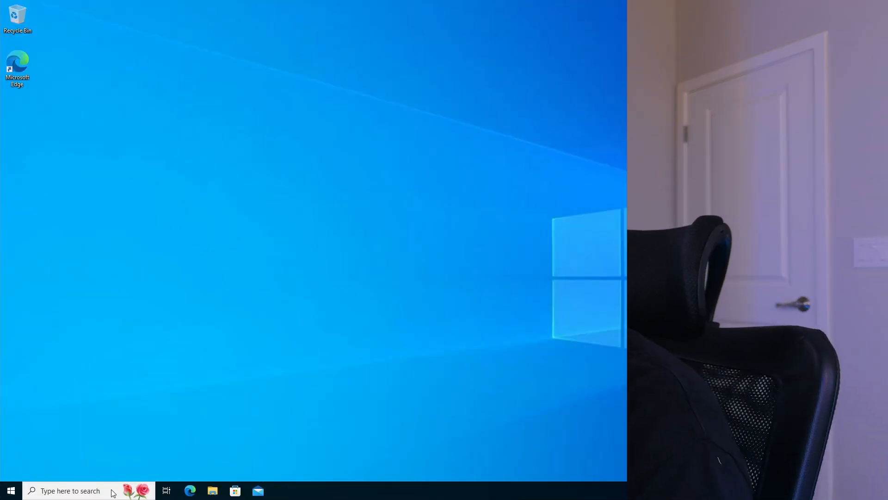
- Open Remote Desktop Connection and connect to the computer VMLAB-2
left_click(101, 491)
type("rdp")
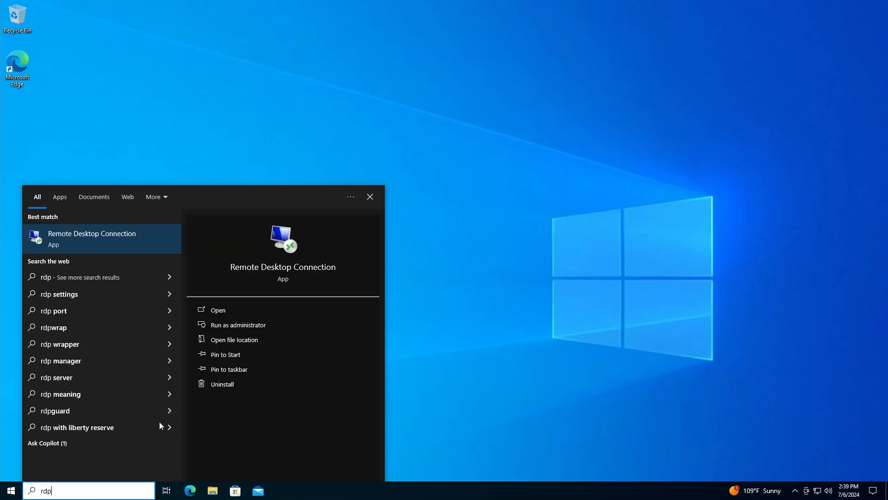
left_click(113, 233)
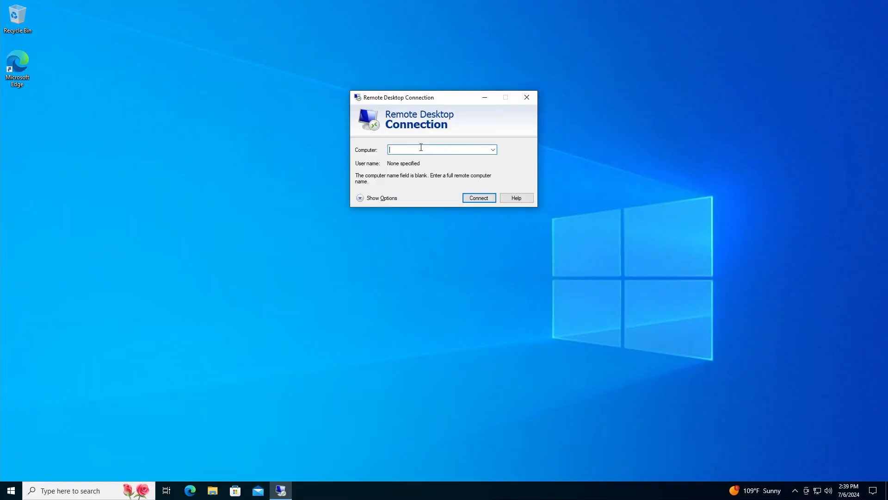
type("VMLAB-2")
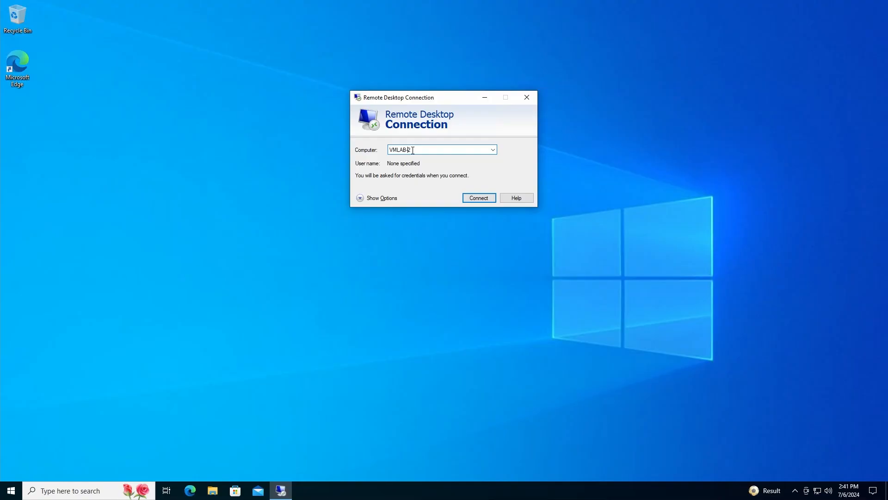
left_click(482, 200)
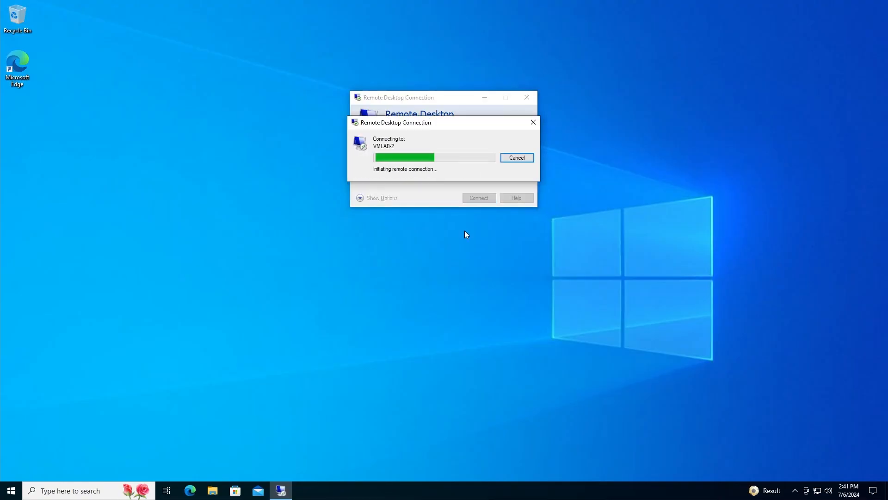